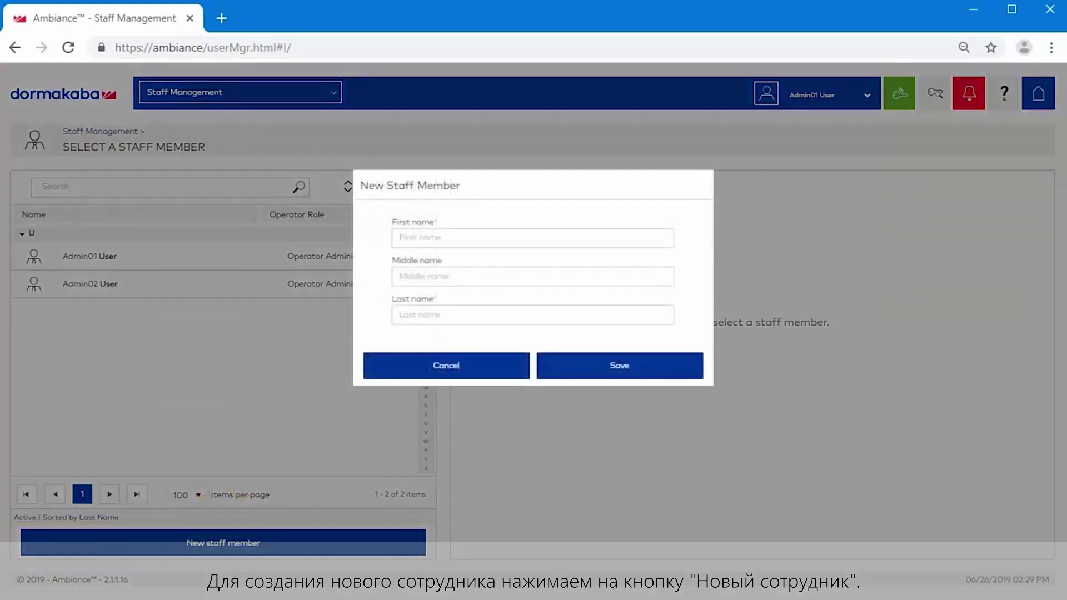
# Create a new staff member by entering a first and last name and saving
pyautogui.click(533, 314)
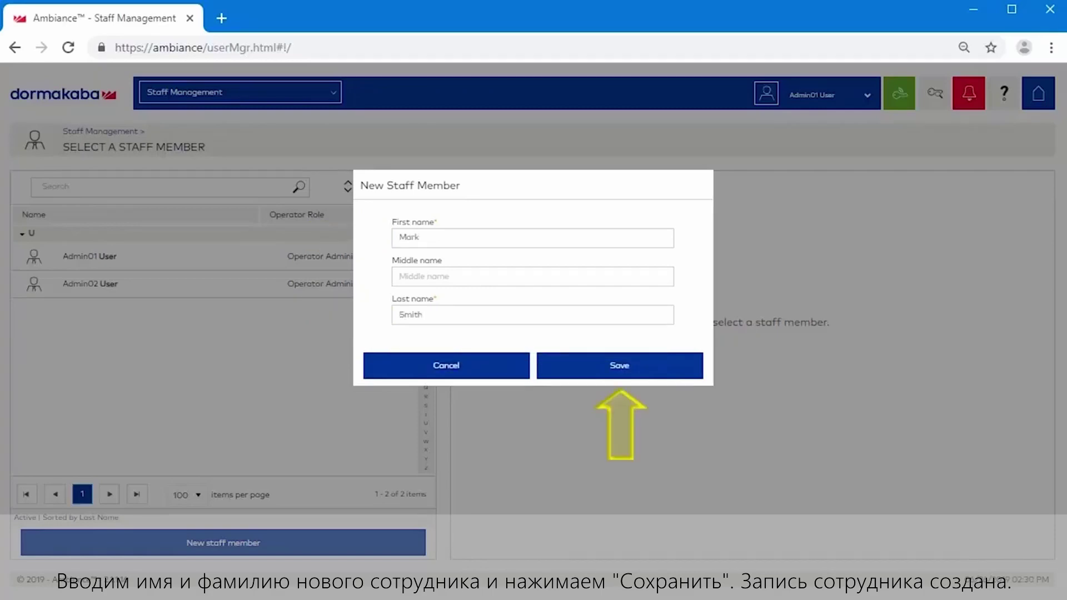
pyautogui.press('Return')
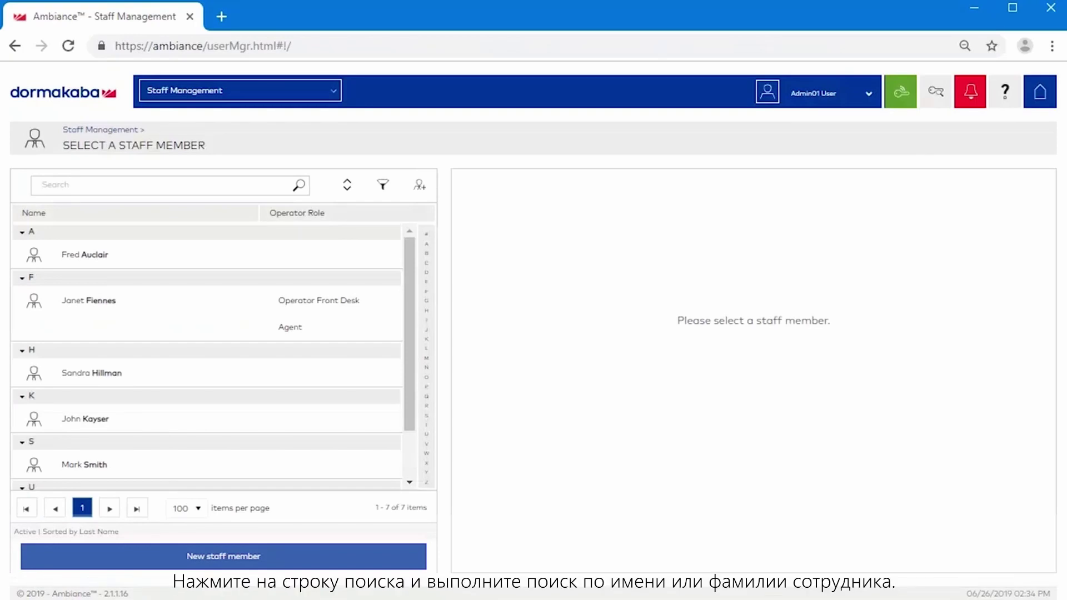
# Search the staff list by first name to find the new staff member
pyautogui.click(46, 185)
pyautogui.write('John')
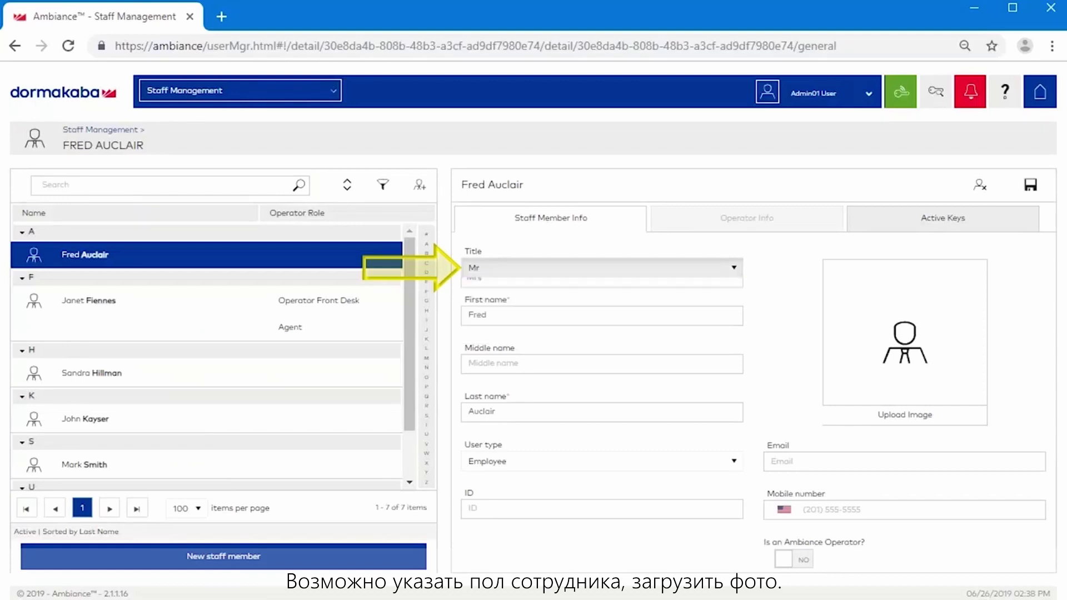
# Enter the middle name, keep the Employee user type, and fill in the staff ID
pyautogui.click(489, 364)
pyautogui.write('gimon')
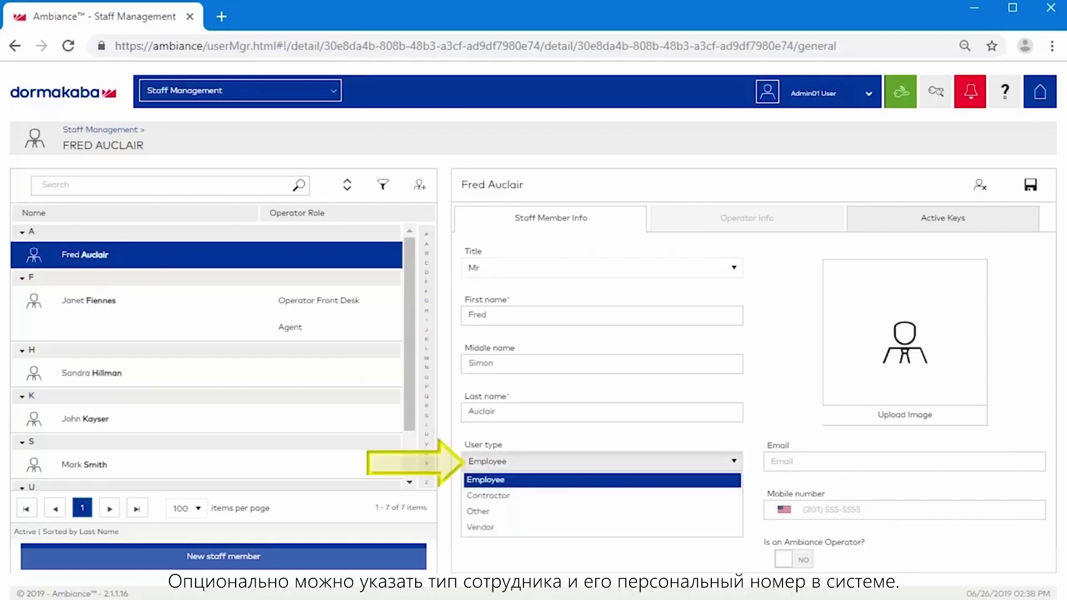
pyautogui.press('Return')
pyautogui.write('1234')
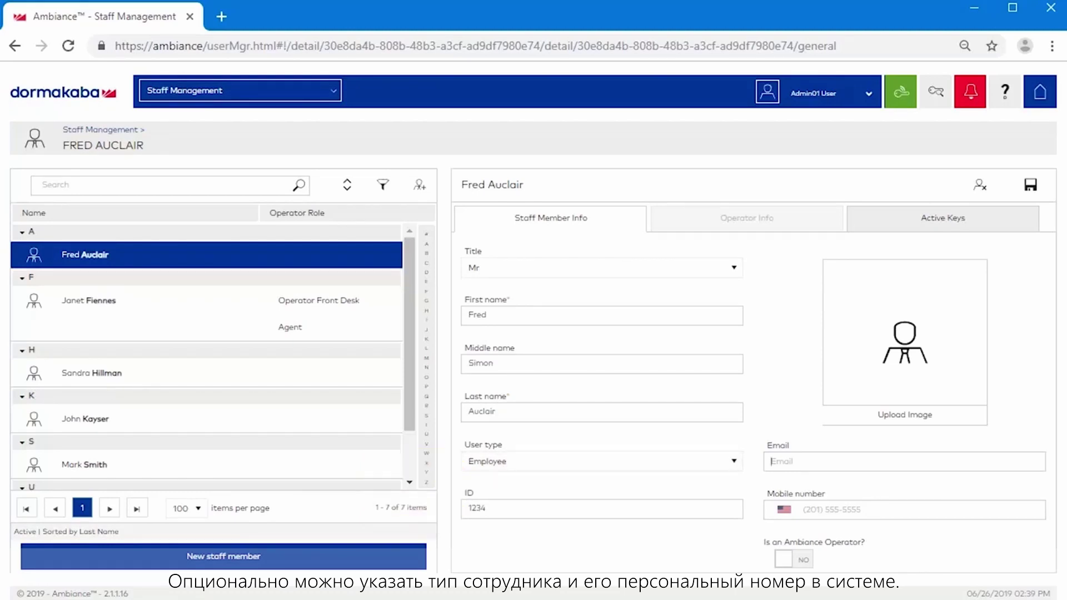
# Fill in the staff member's e-mail address and Canadian mobile number
pyautogui.click(778, 461)
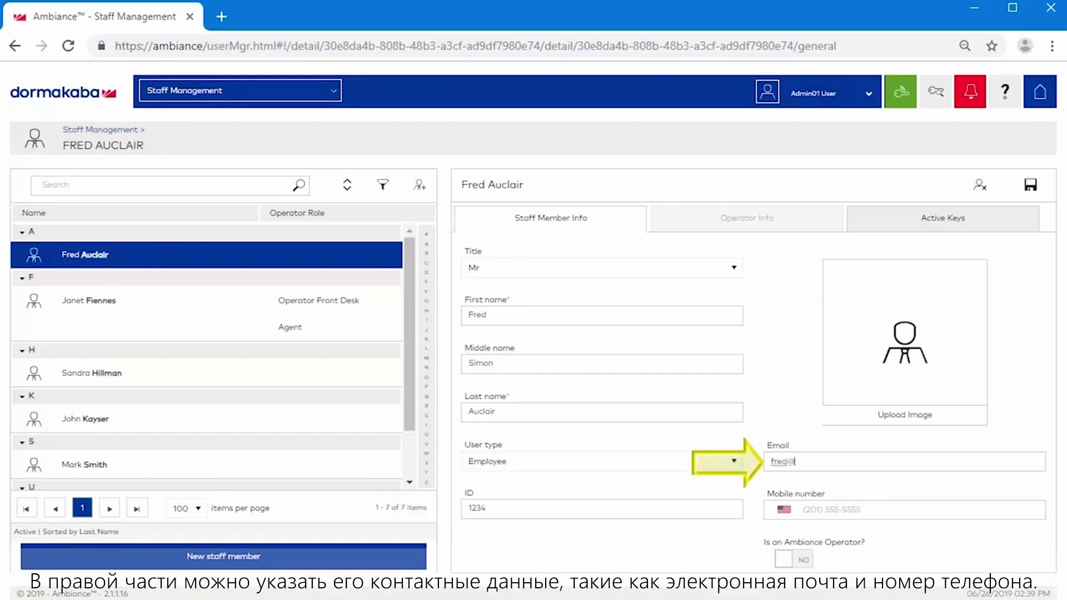
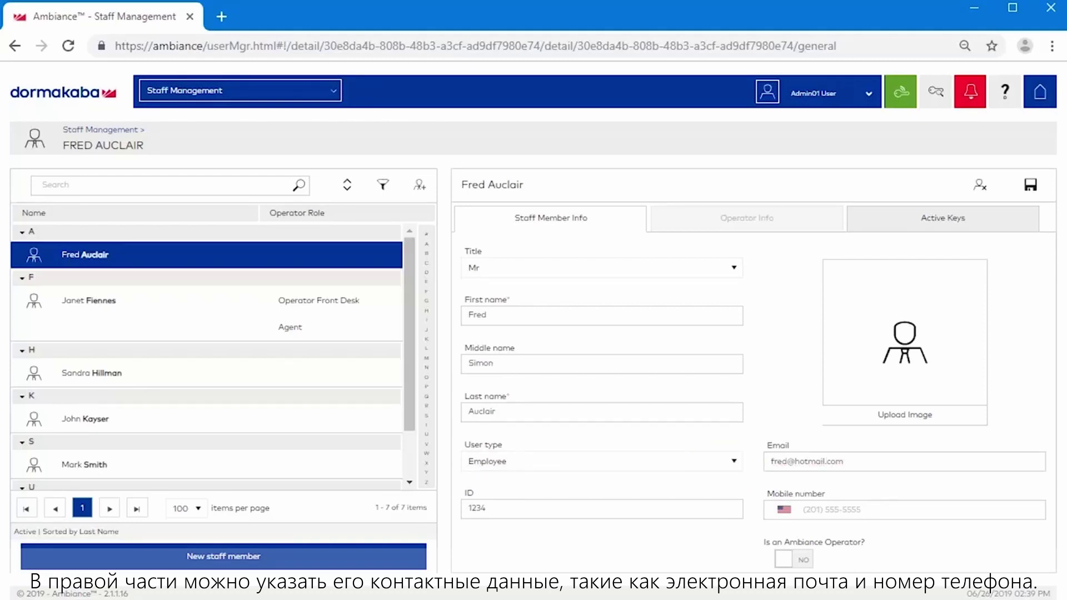
pyautogui.click(833, 510)
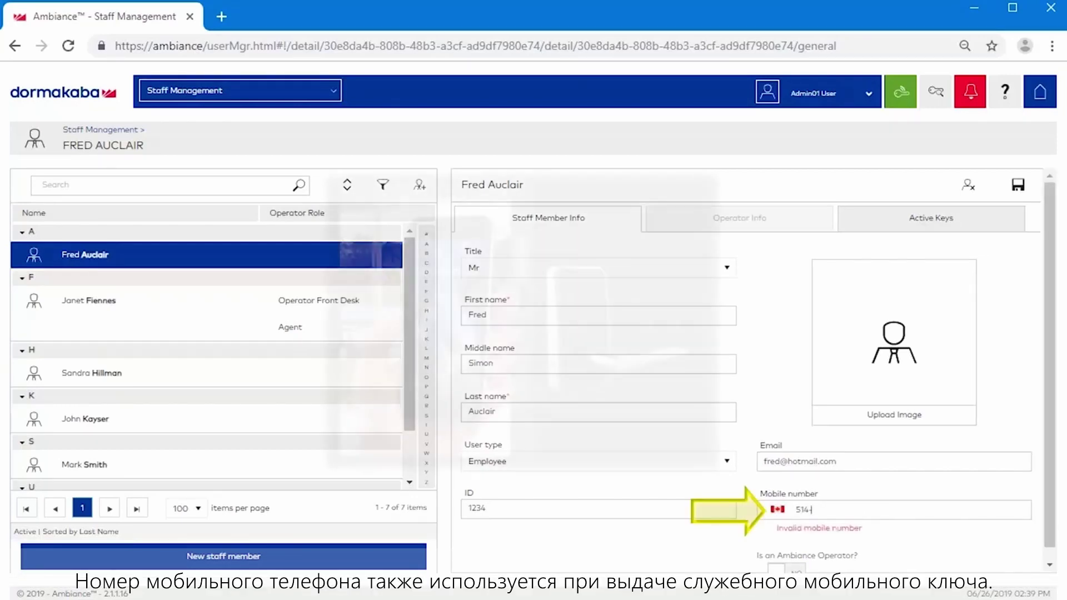
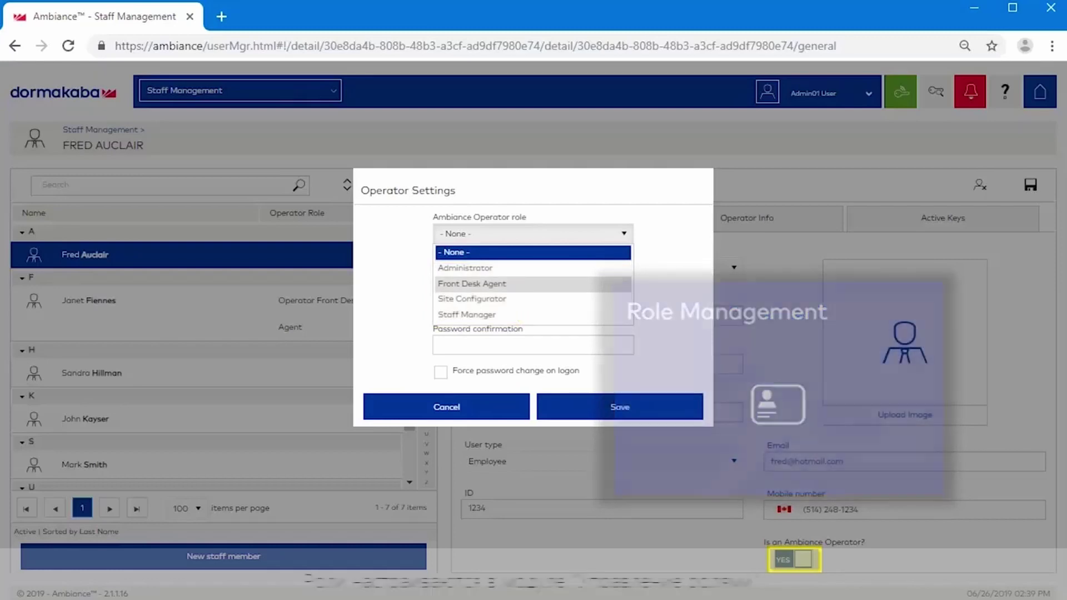
# Make the staff member a Front Desk Agent with a login username, confirmed password and forced password change on logon
pyautogui.click(471, 283)
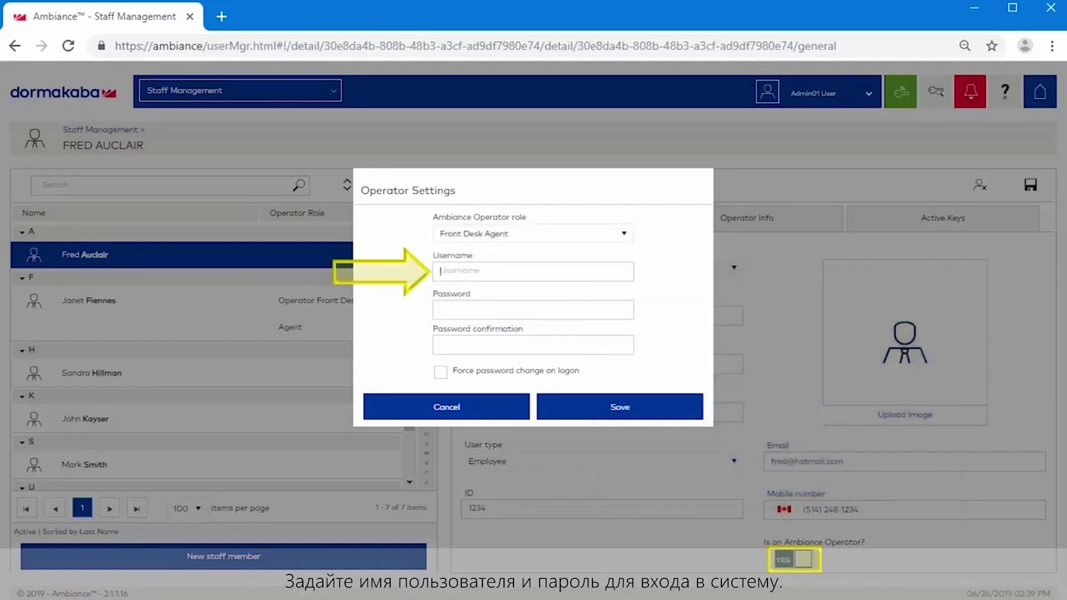
pyautogui.write('fred')
pyautogui.press('Tab')
pyautogui.write('••••••')
pyautogui.press('Tab')
pyautogui.write('••••••')
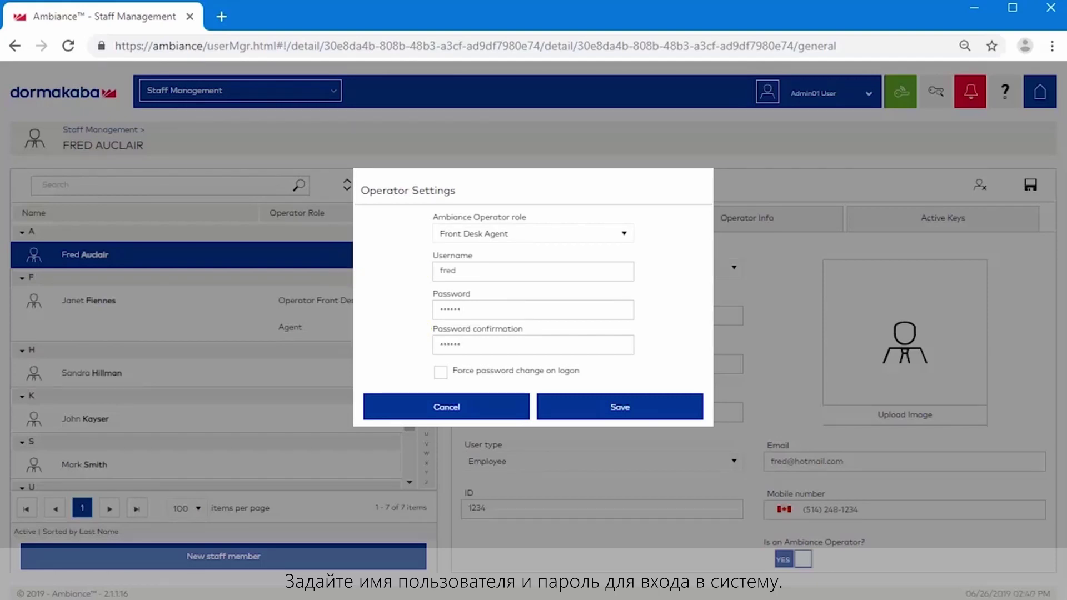
pyautogui.click(441, 372)
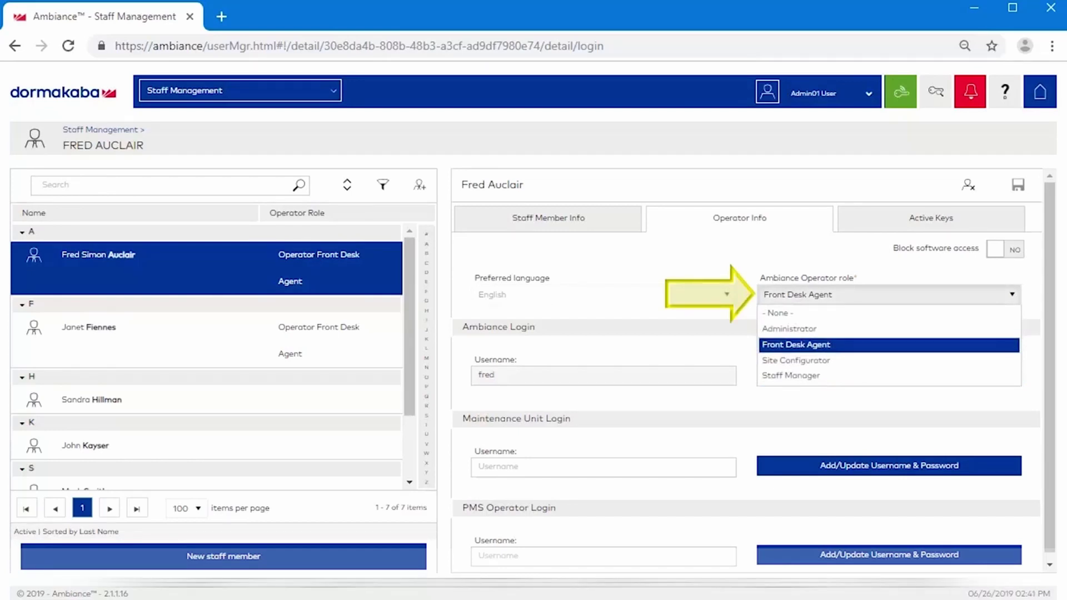
# Switch the operator role to Staff Manager, save, and set a new confirmed Ambiance login password
pyautogui.click(792, 376)
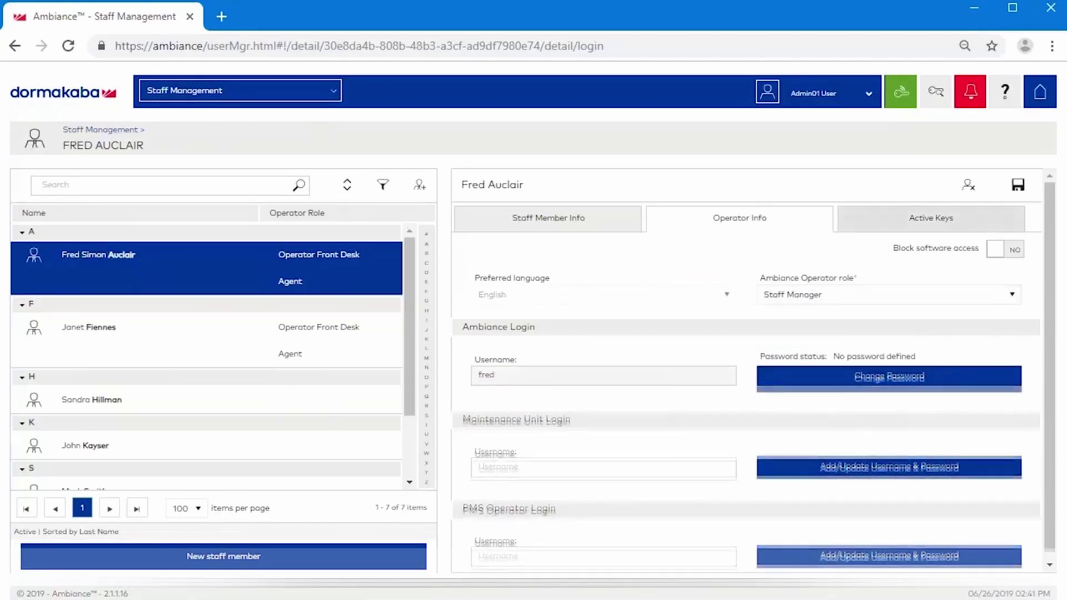
pyautogui.hotkey('ctrl', 's')
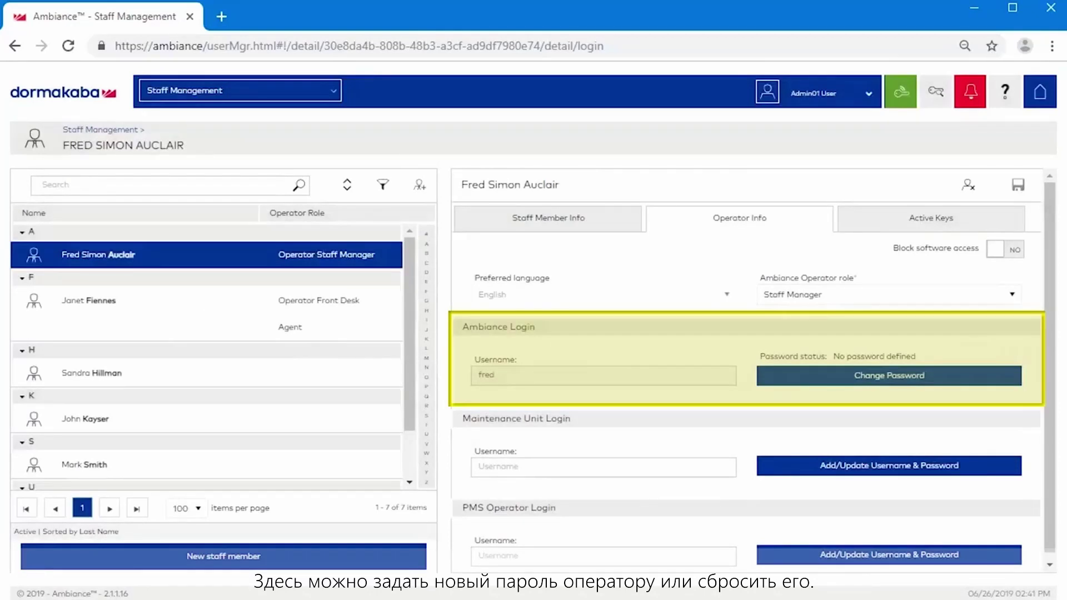
pyautogui.write('******')
pyautogui.press('Tab')
pyautogui.write('******')
pyautogui.press('Return')
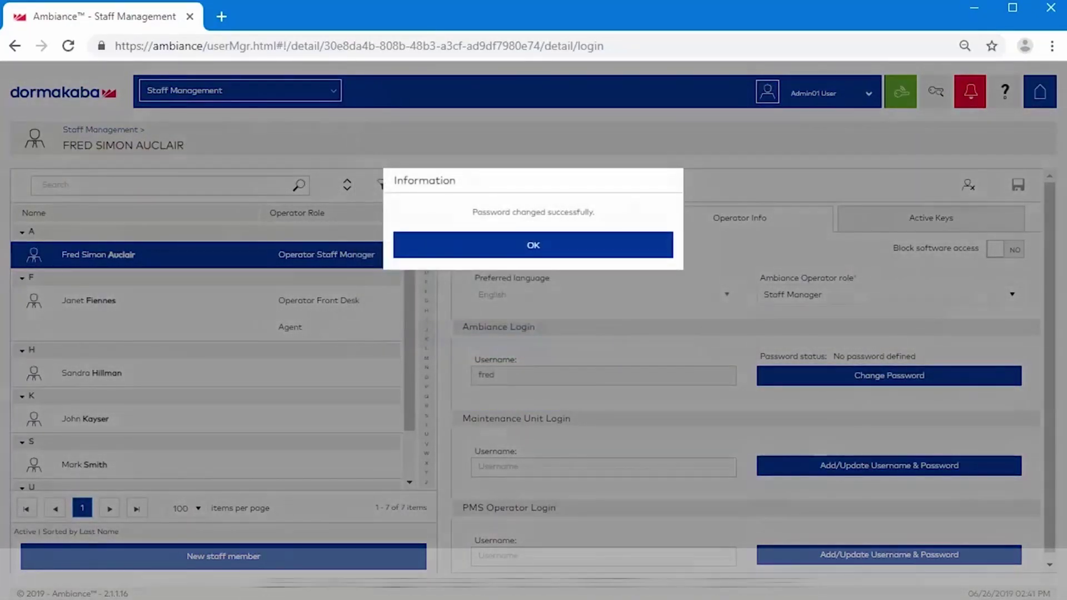
pyautogui.press('Return')
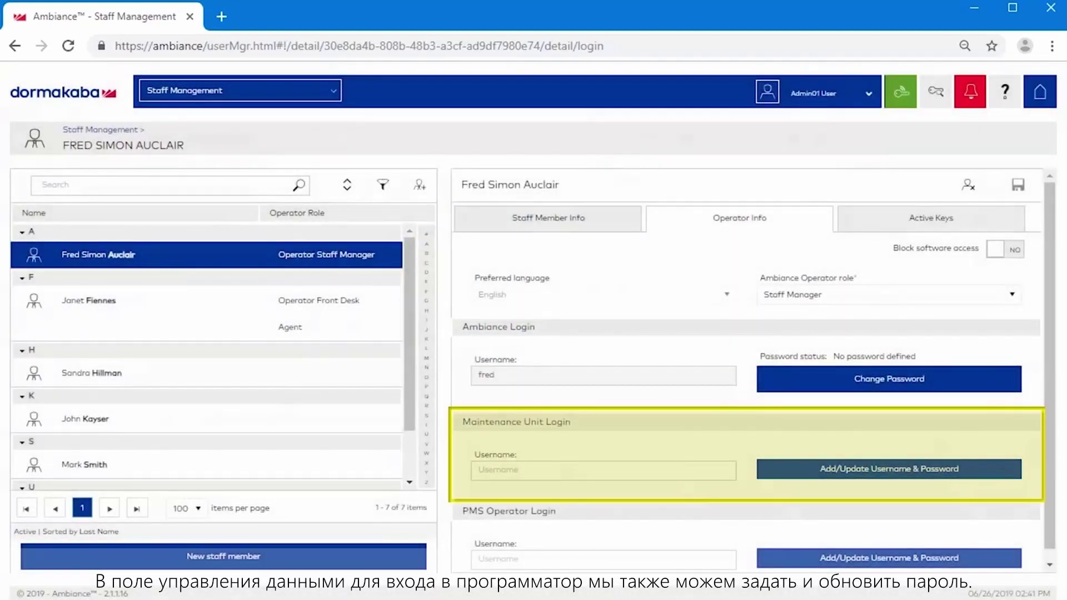
pyautogui.click(889, 469)
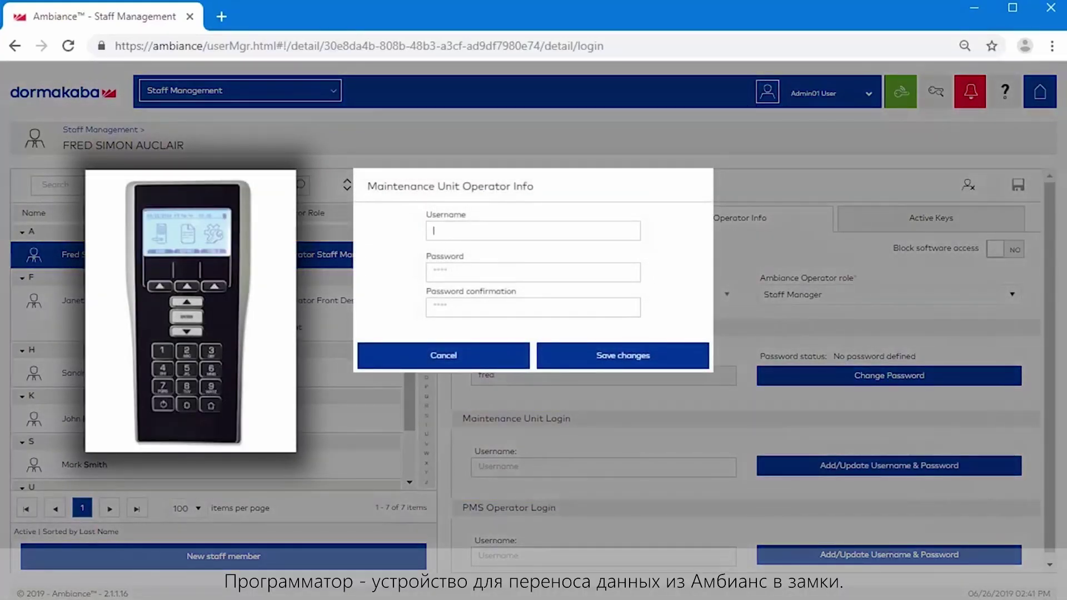
# Create the maintenance unit login with username munit and a confirmed password
pyautogui.write('munit')
pyautogui.press('Tab')
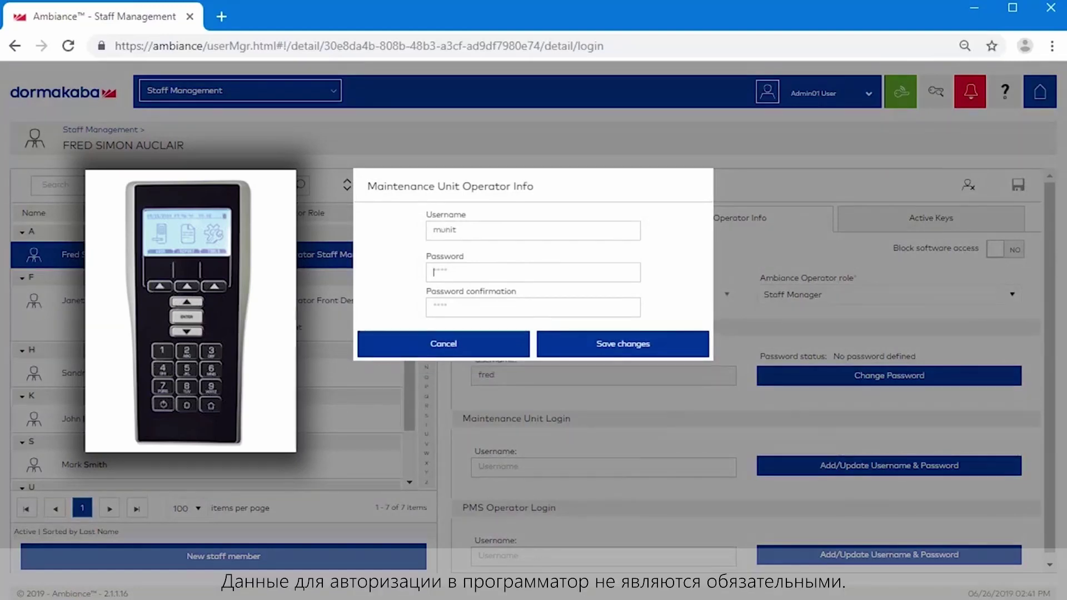
pyautogui.write('1234')
pyautogui.press('Tab')
pyautogui.write('1234')
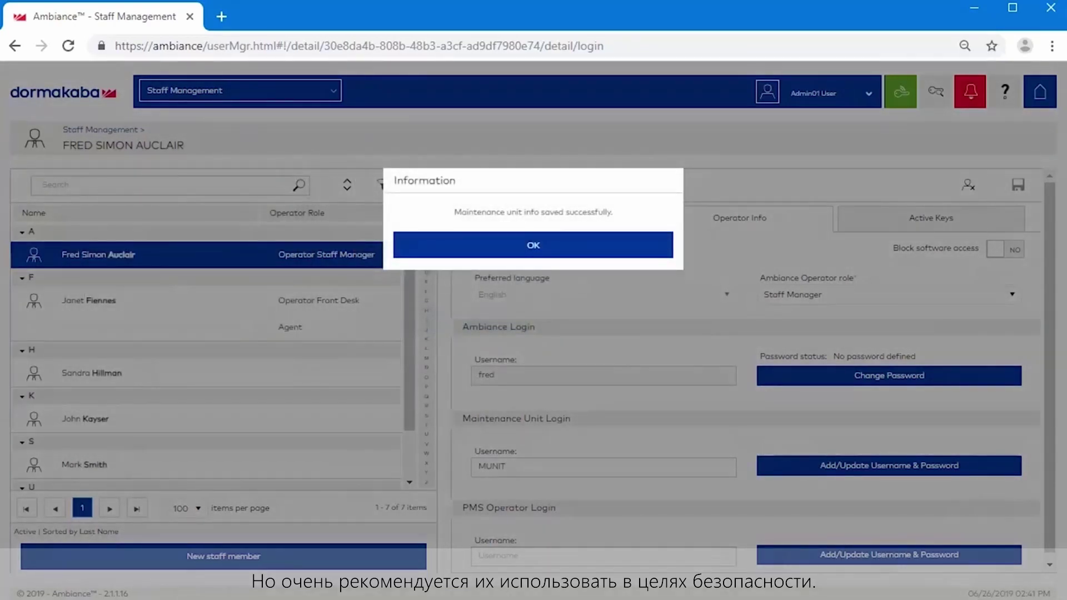
pyautogui.press('Return')
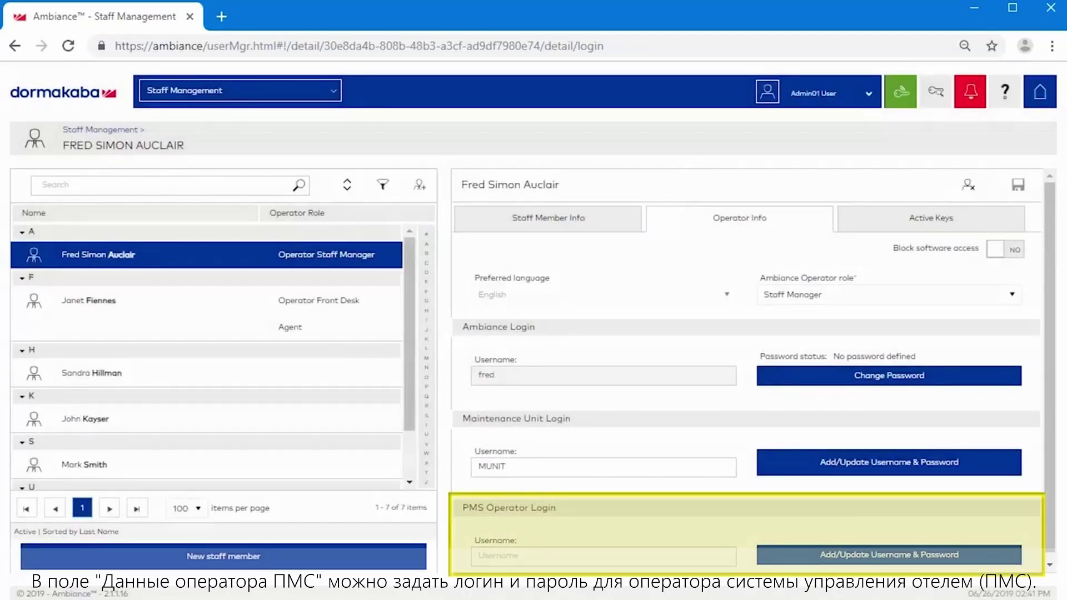
# Save a PMS operator login with the staff member's username and a confirmed password
pyautogui.write('fred')
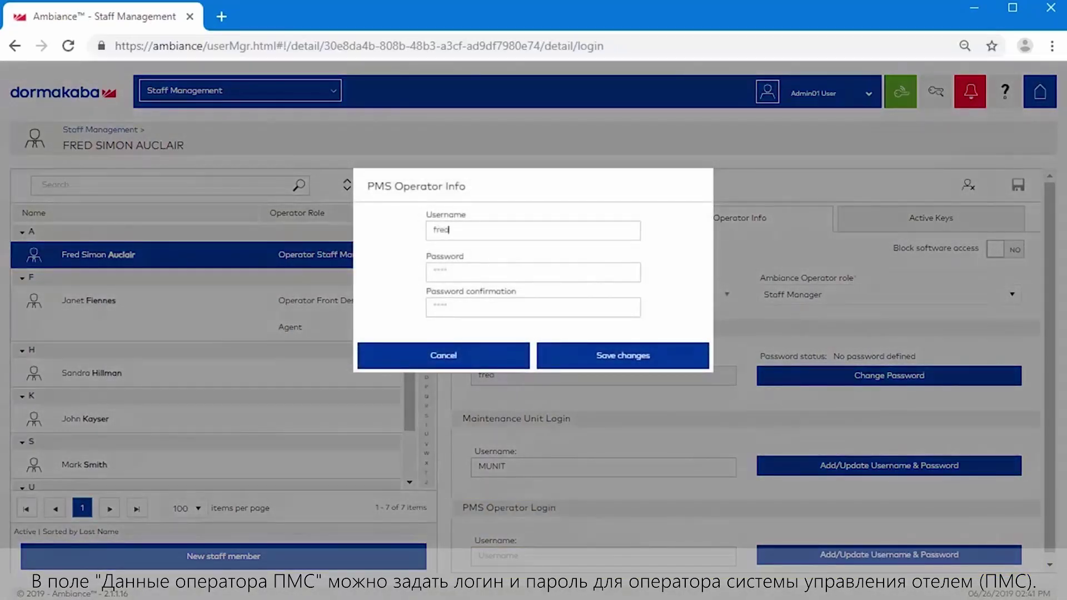
pyautogui.press('Tab')
pyautogui.write('1234')
pyautogui.press('Tab')
pyautogui.write('1234')
pyautogui.press('Return')
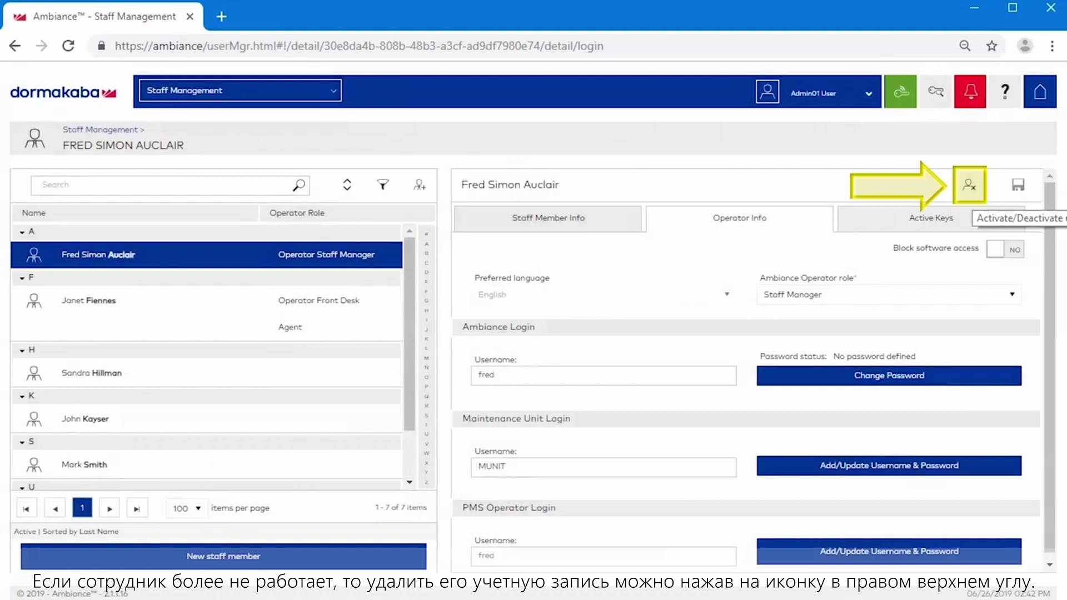
# Bring up the Activate/Deactivate prompt for the current staff member
pyautogui.click(970, 185)
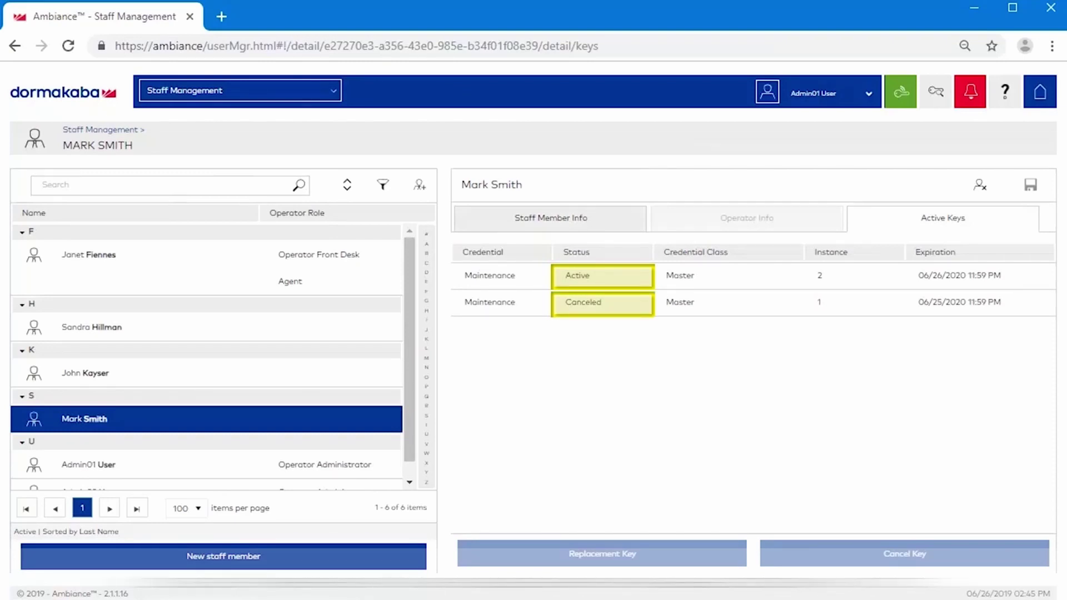
# Select the Active Maintenance master key in the other staff member's key list
pyautogui.click(750, 276)
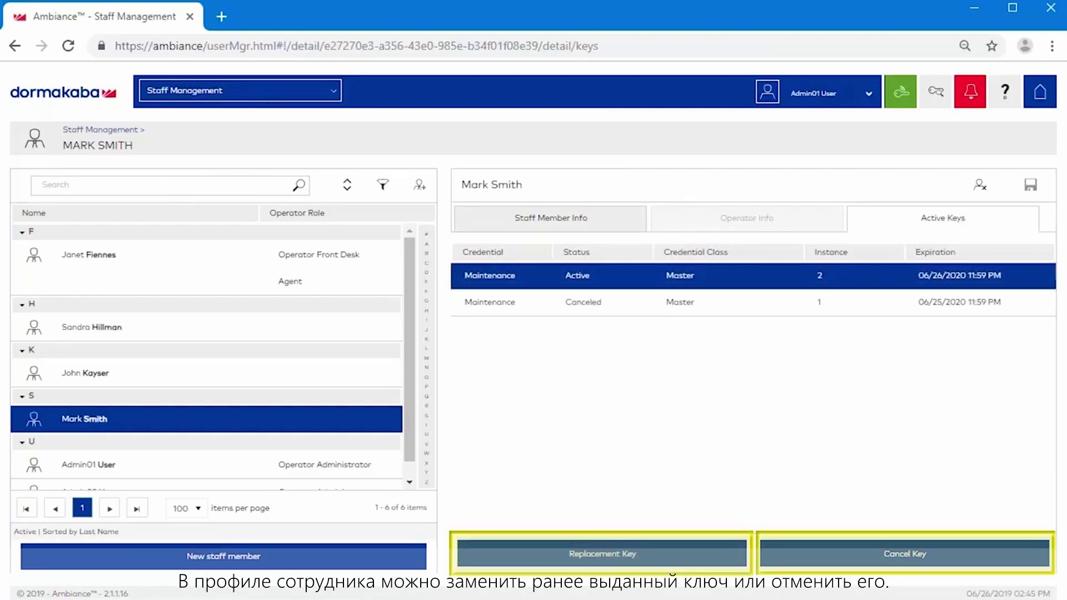